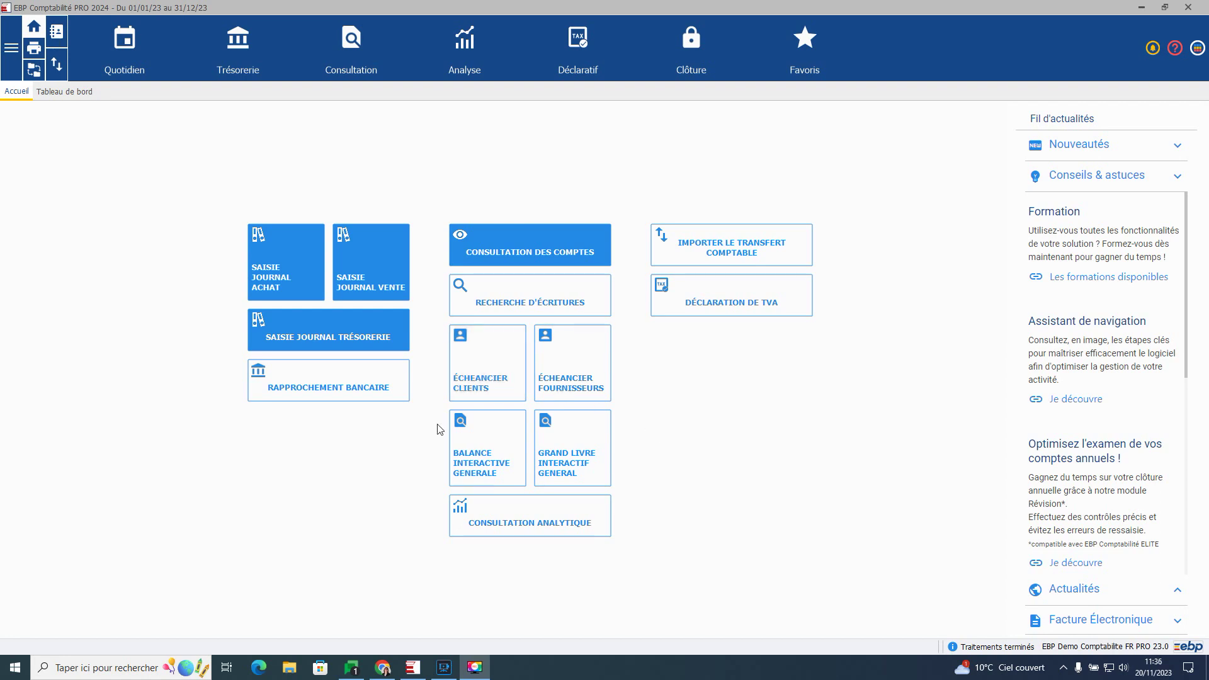
Enable Utiliser EBP Synchro Banque in the company's accounting options for bank statements (Relevé bancaire) and acknowledge the start-date notice
click(16, 58)
click(16, 58)
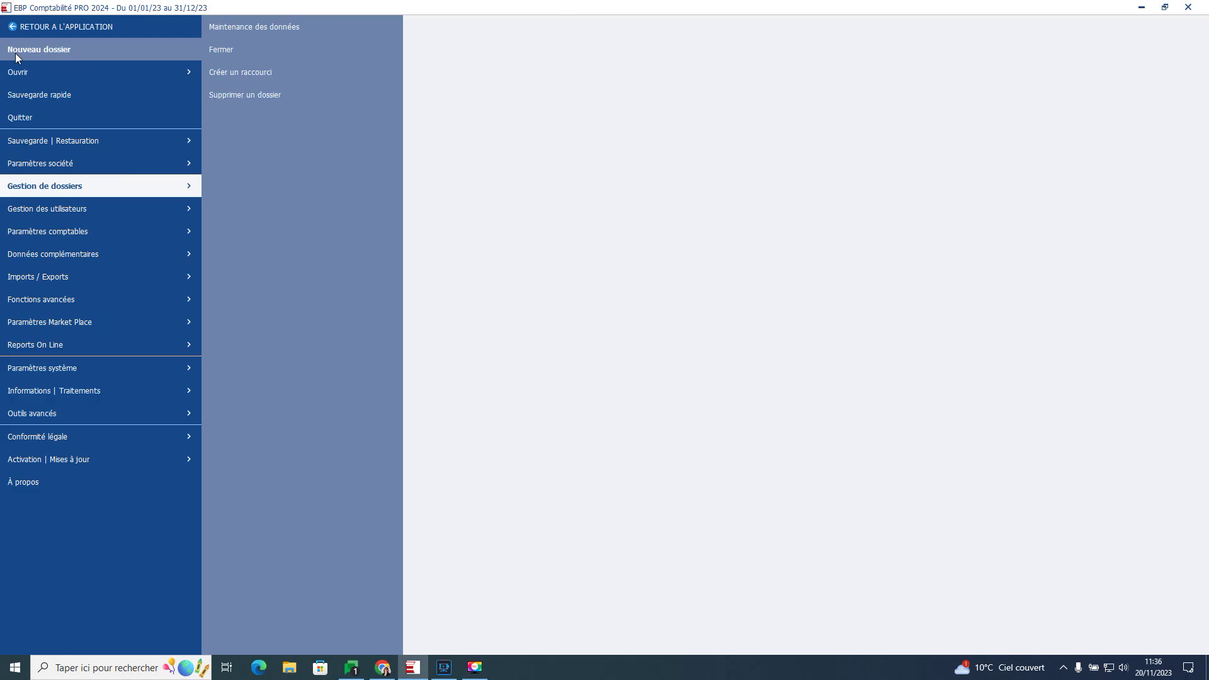
click(66, 167)
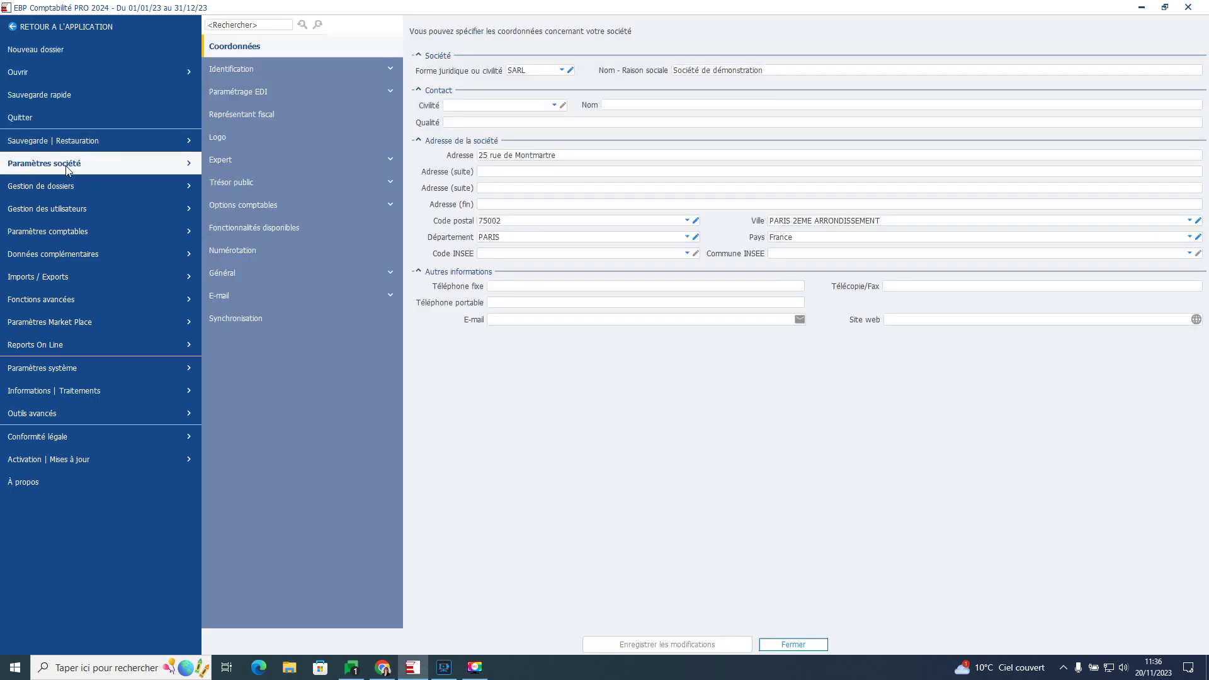
click(270, 207)
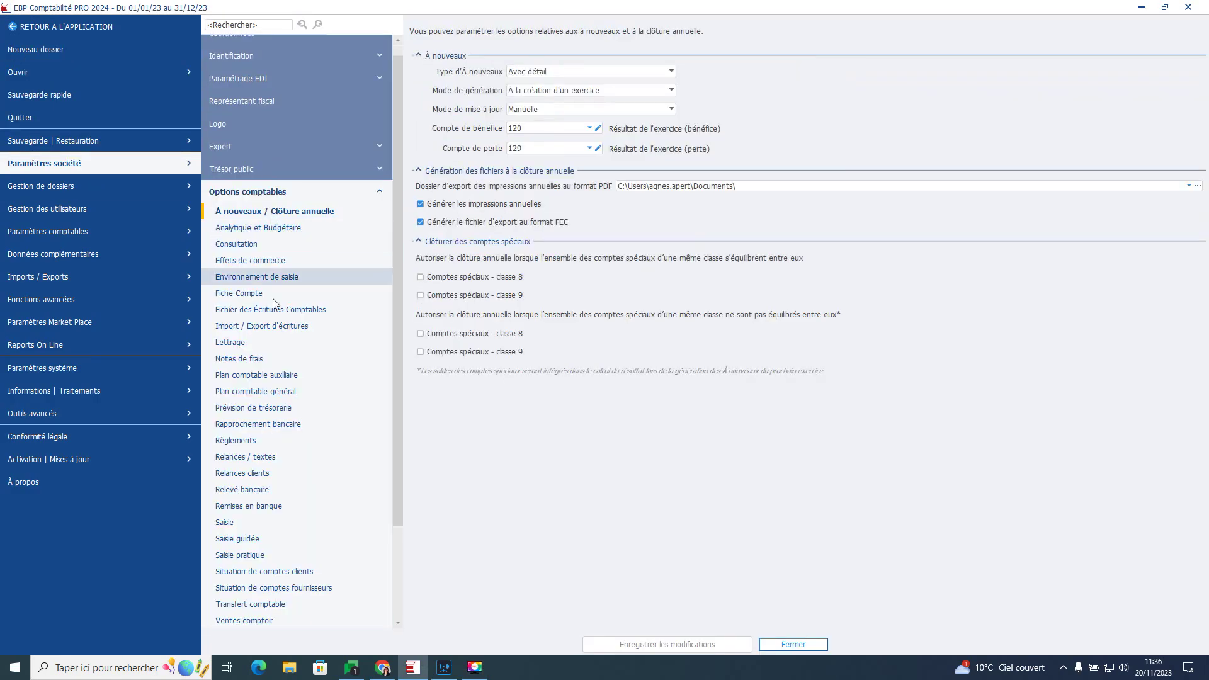
click(270, 492)
click(479, 259)
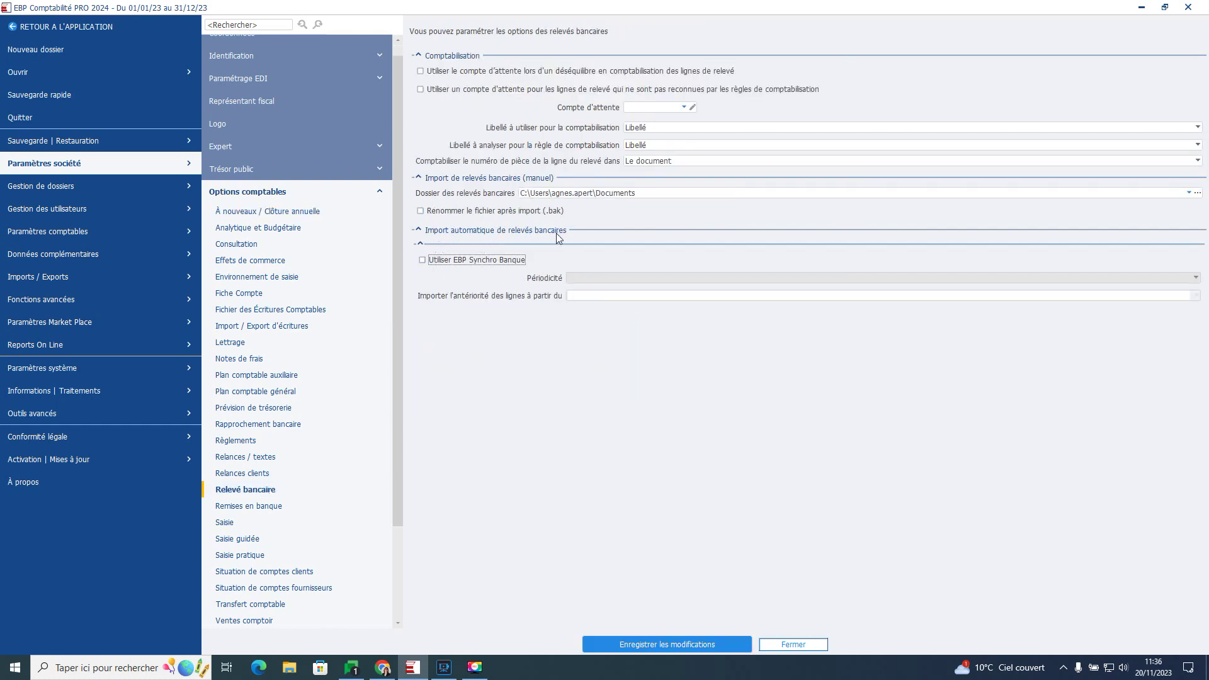
click(422, 260)
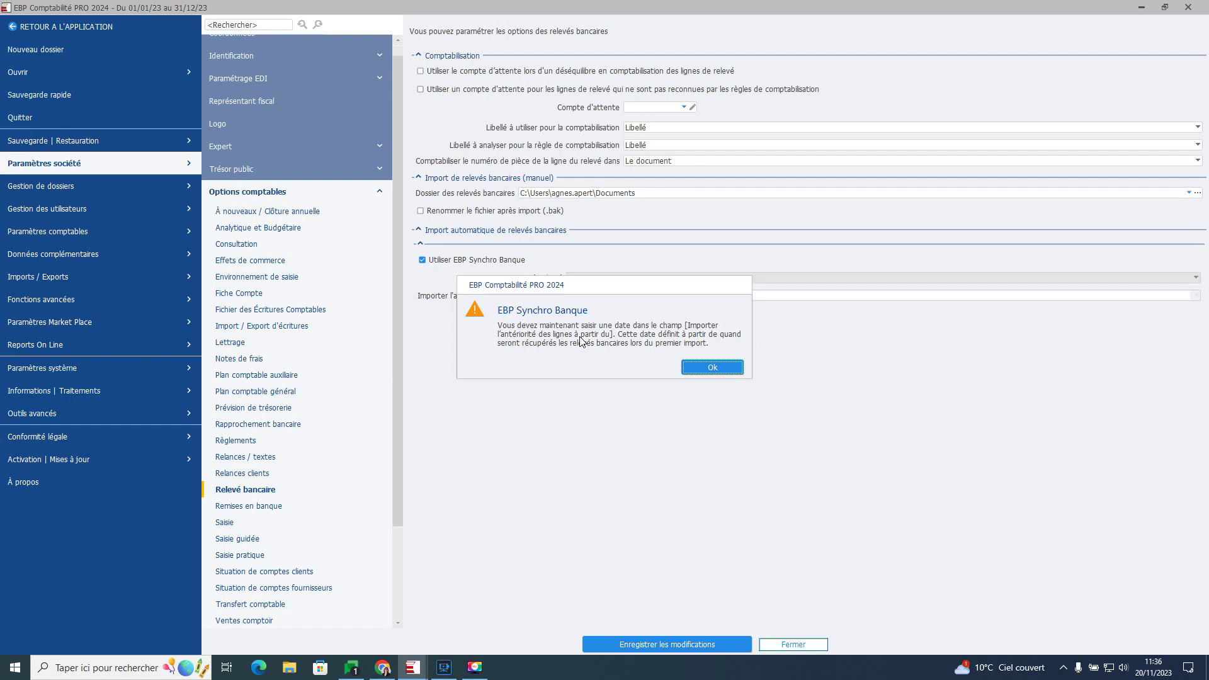
key(Return)
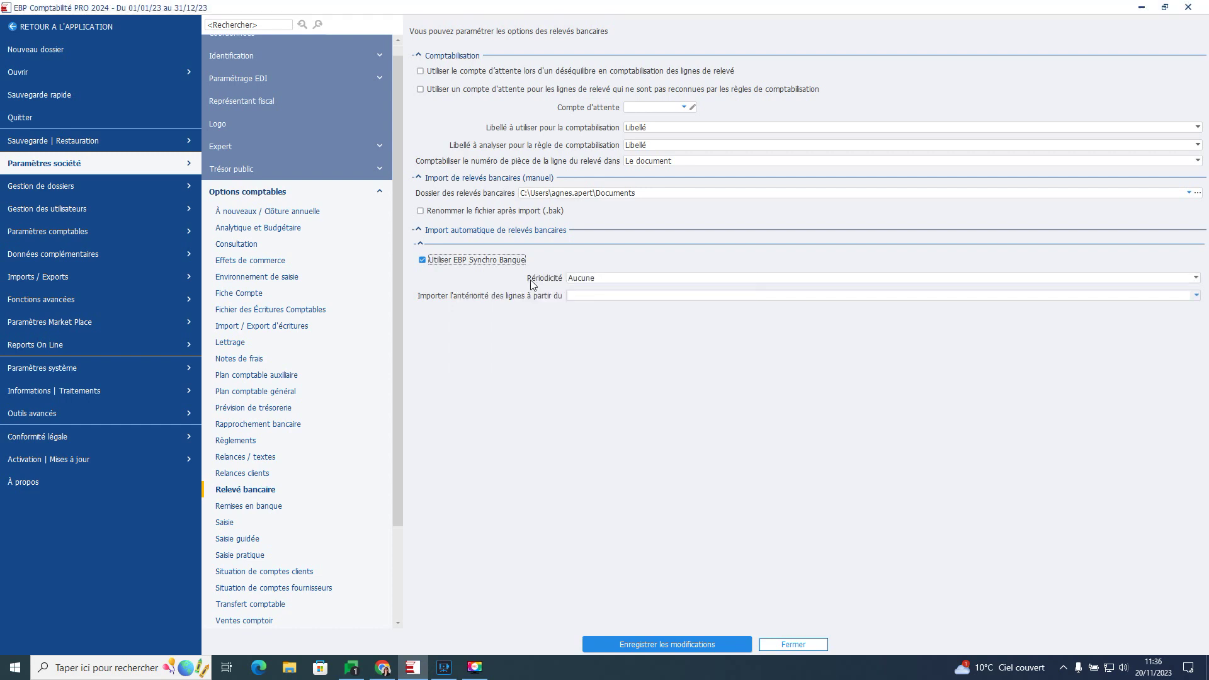
Set the import frequency to À chaque ouverture du dossier with lines imported from 13/11/2023, and save the changes
click(1195, 278)
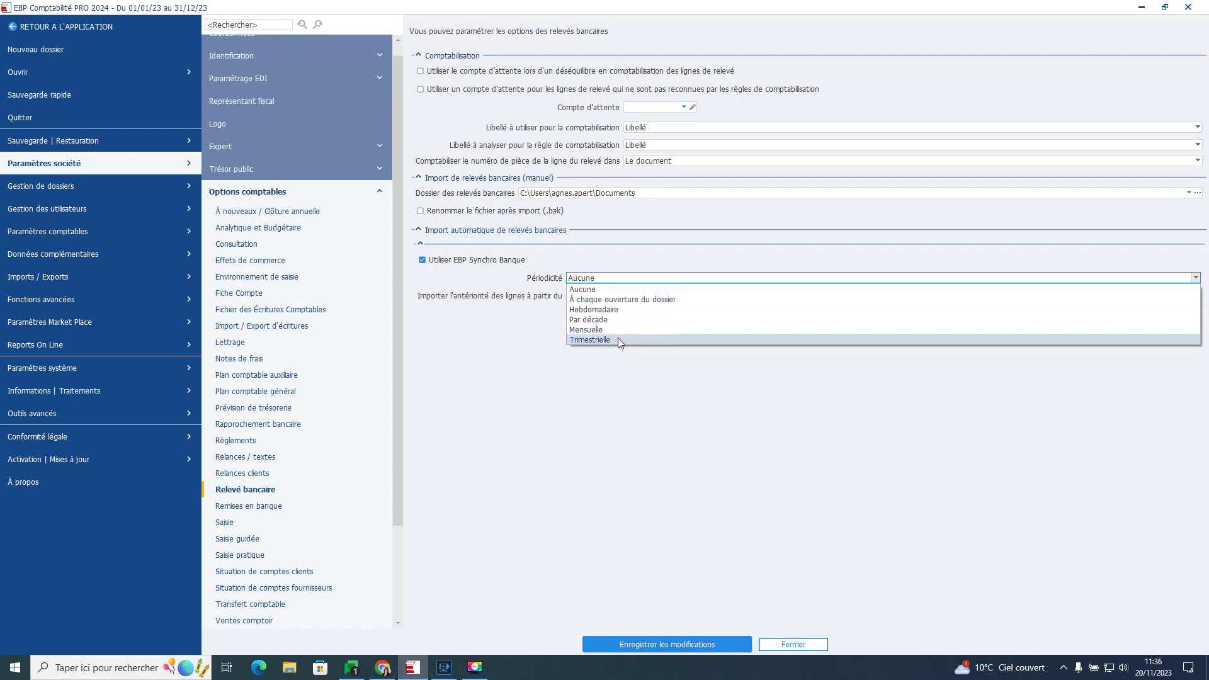
click(614, 300)
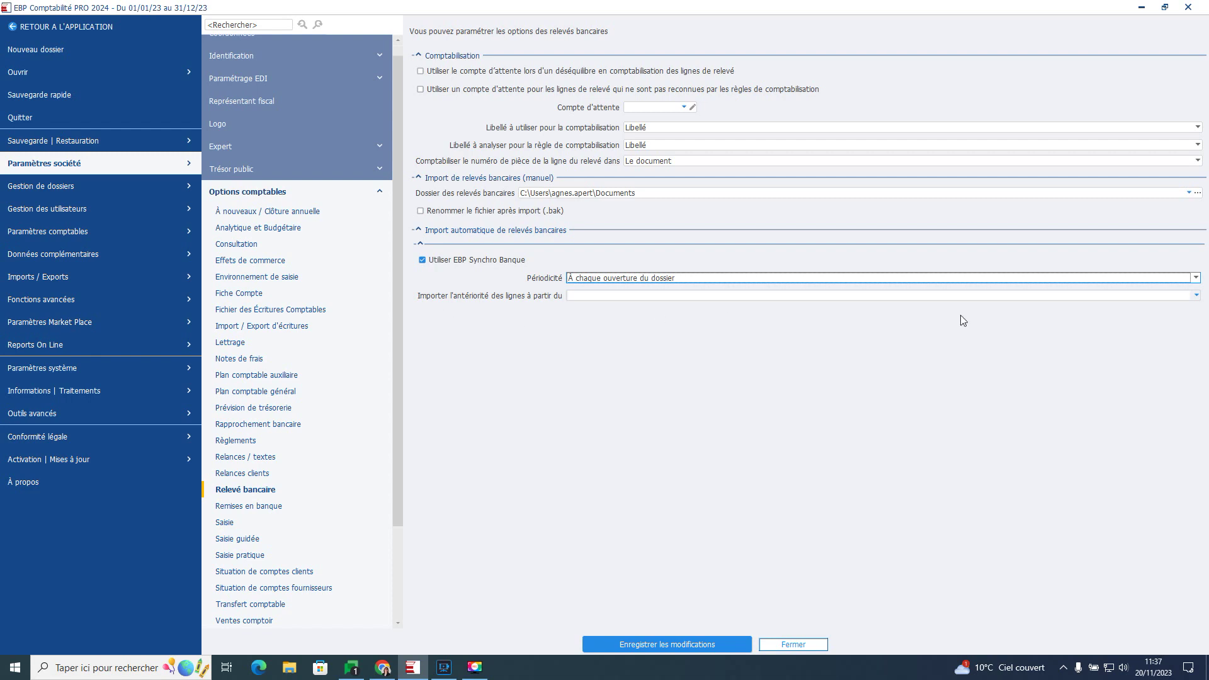
click(1196, 296)
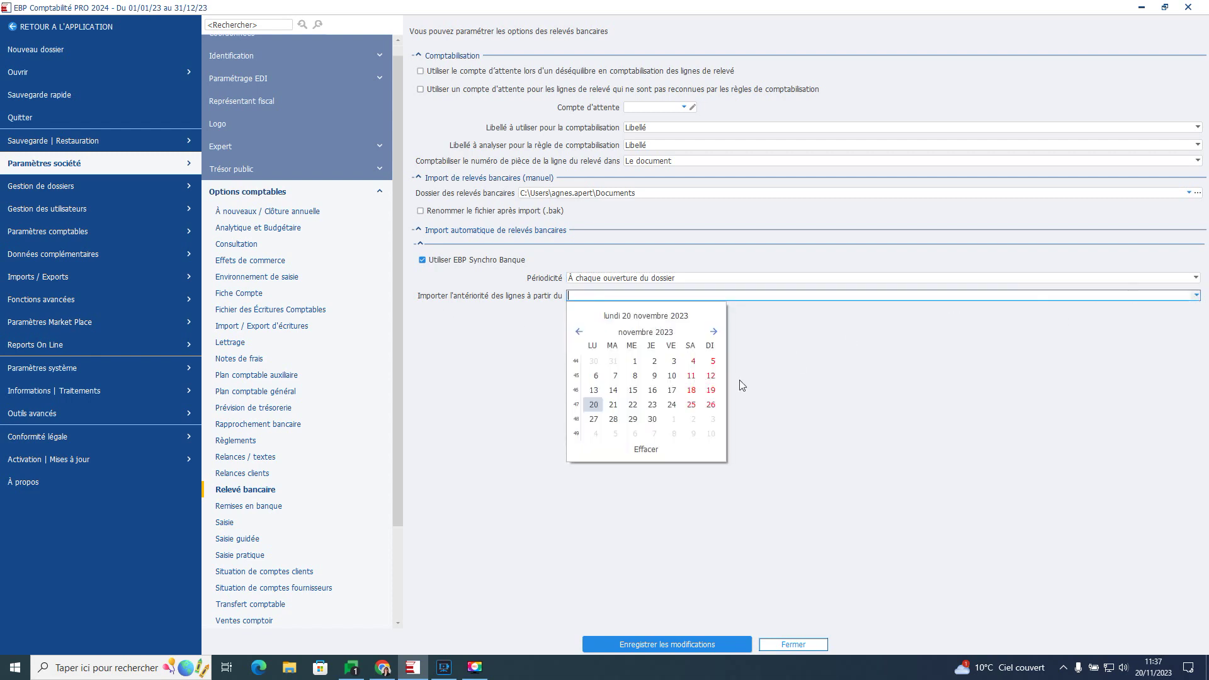
click(593, 390)
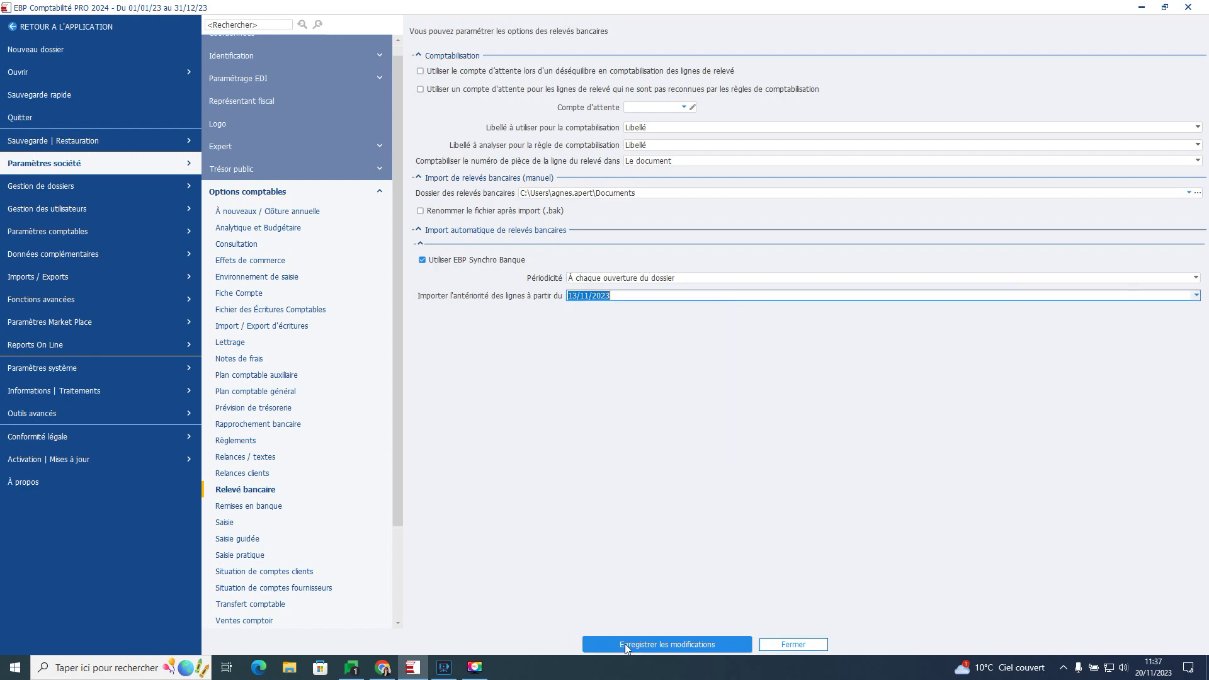
click(665, 645)
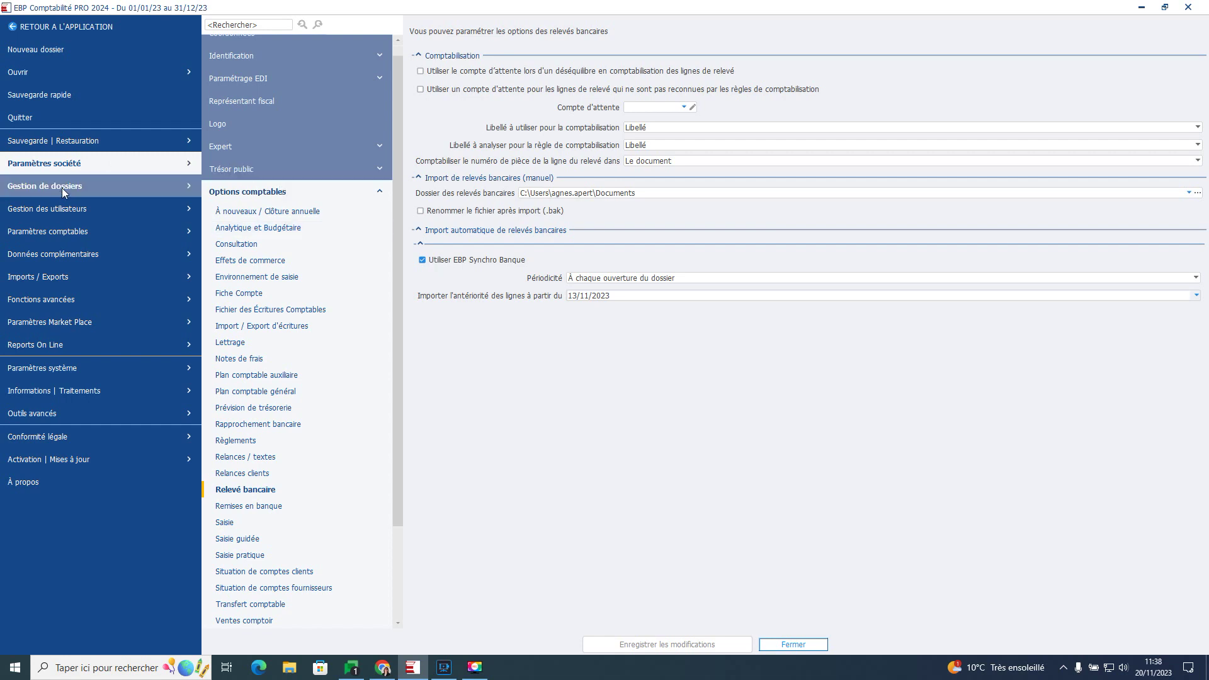
Open the bank list in the supplementary treasury data, check a blank bank record's accounting fields, and close it unsaved
click(45, 256)
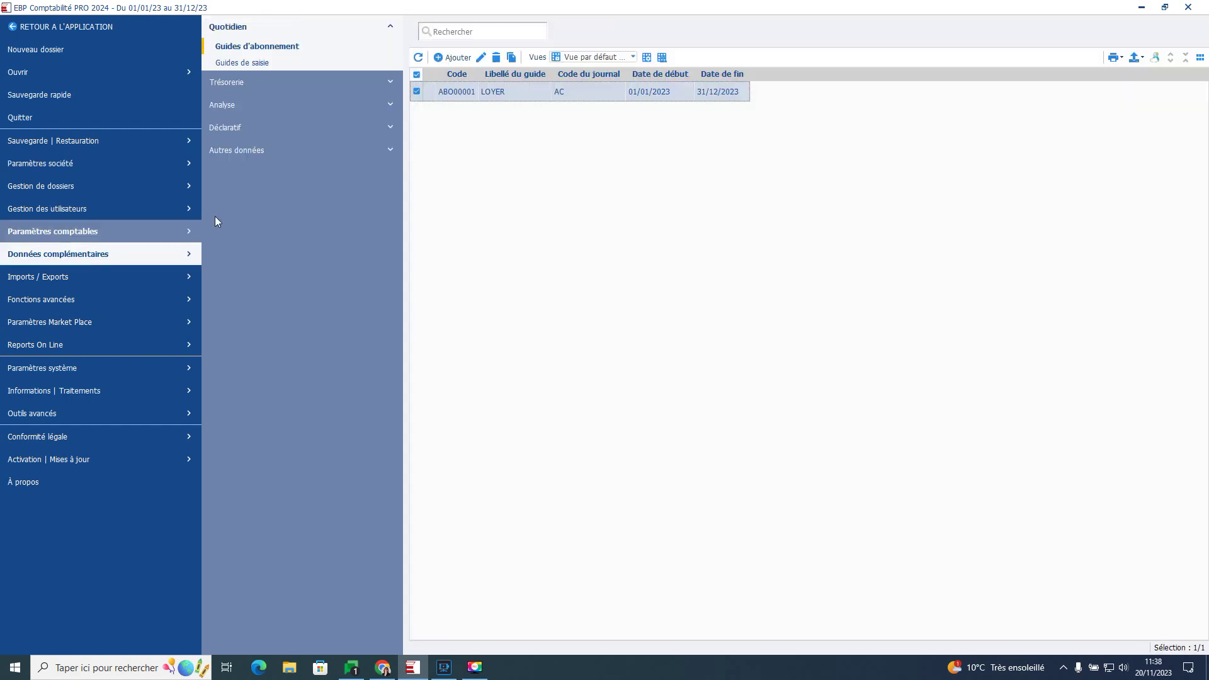
click(235, 84)
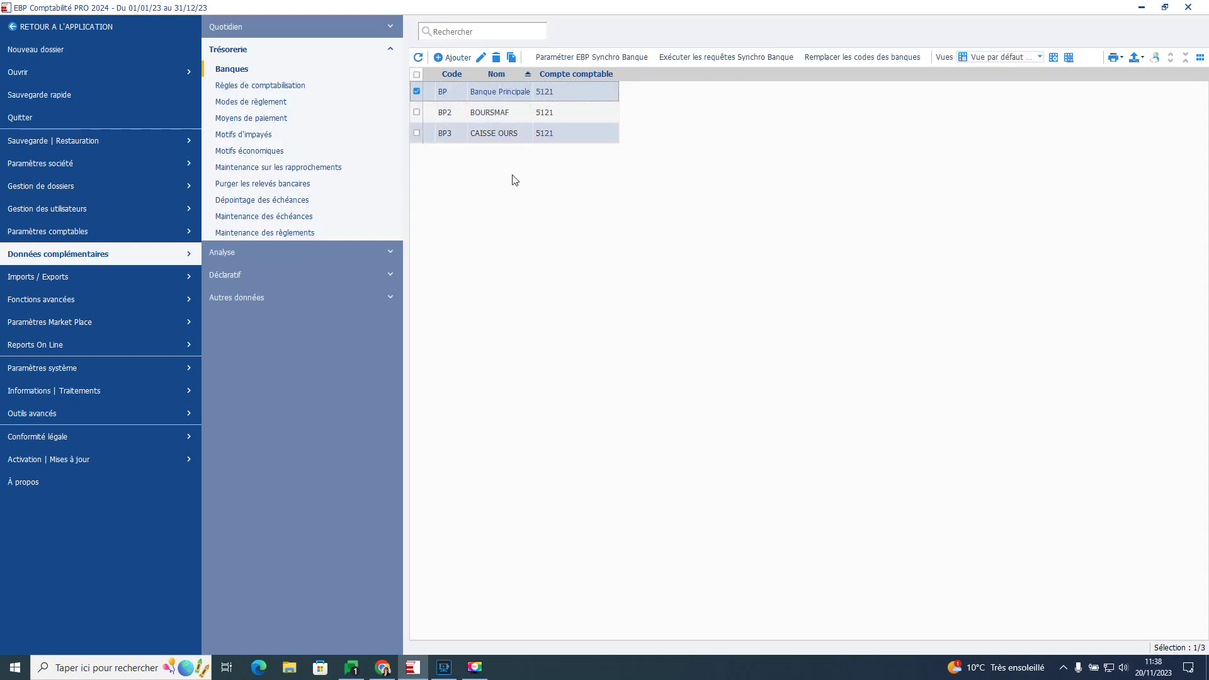
click(454, 58)
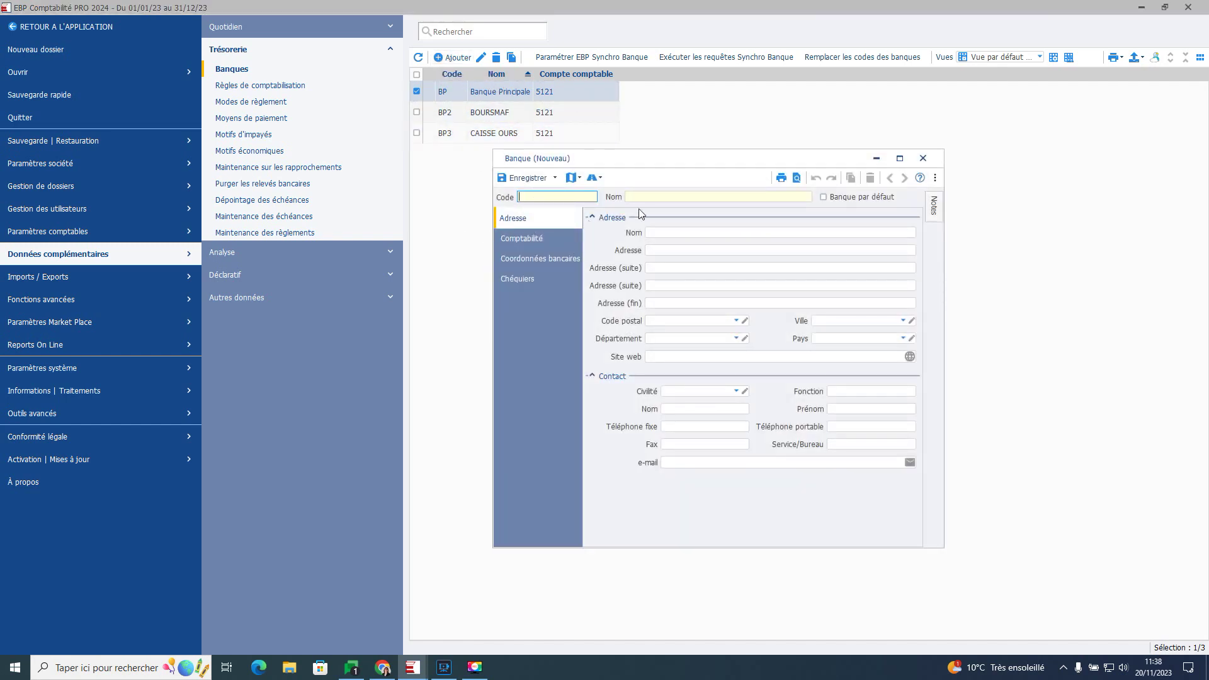
click(517, 241)
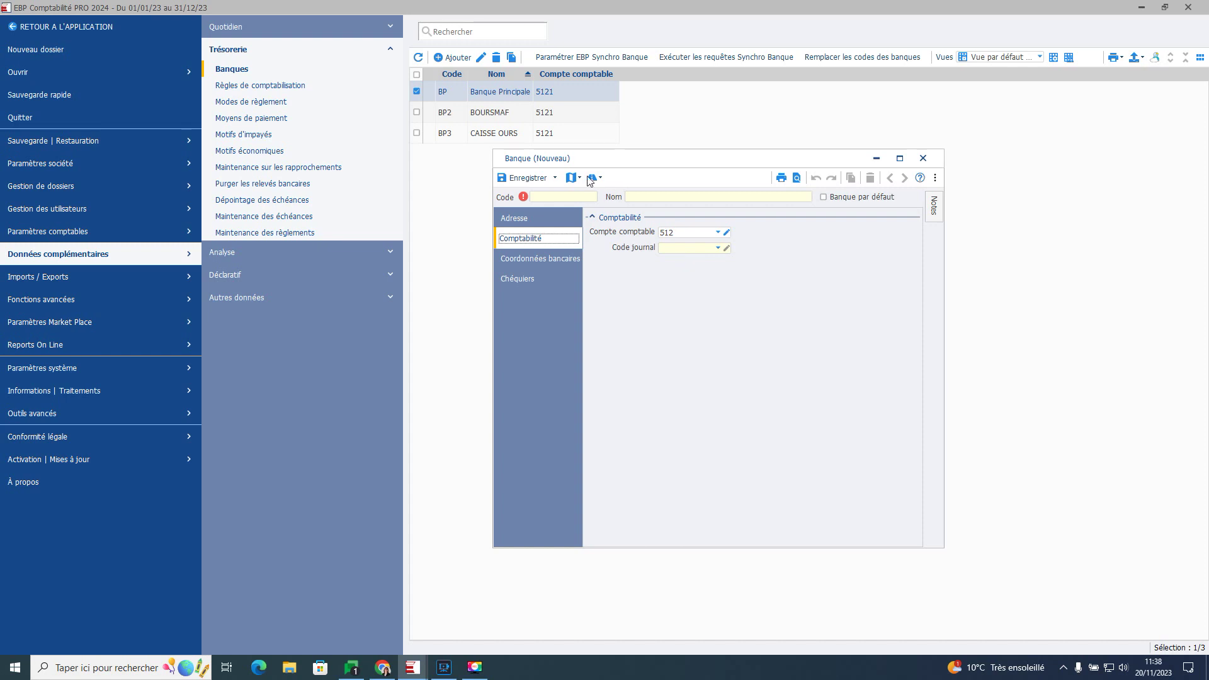
click(924, 159)
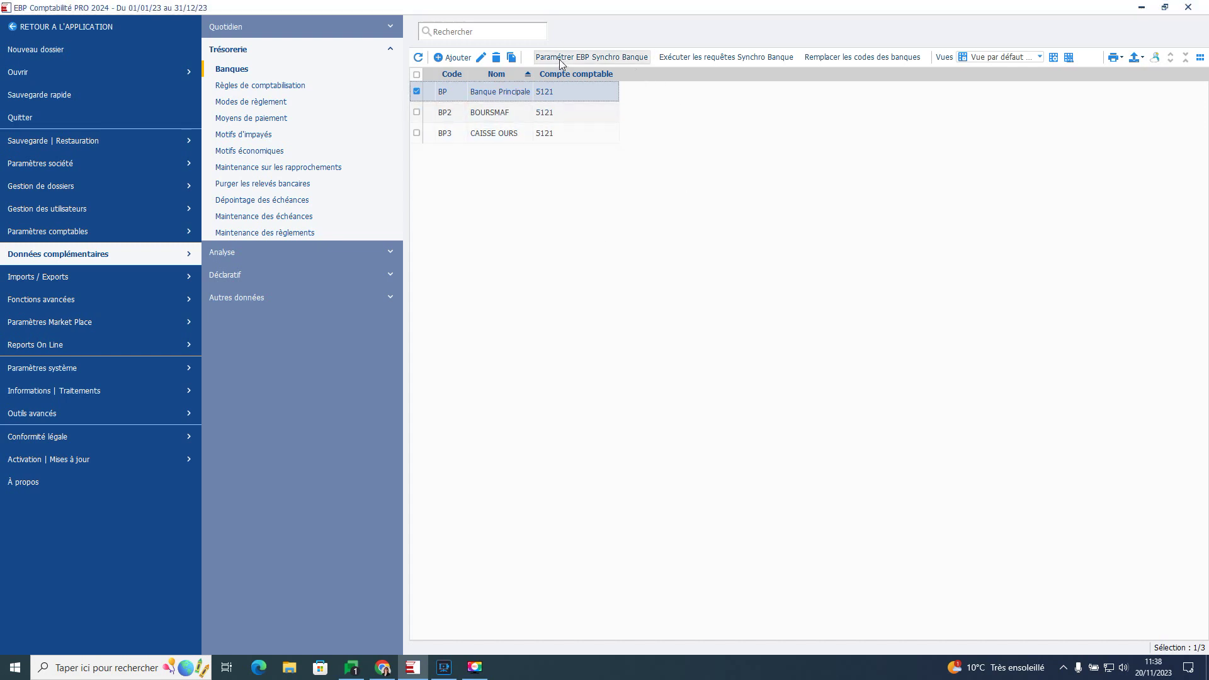
Launch the EBP Synchro Banque setup in the browser and connect to the Connecteur de test institution
click(582, 60)
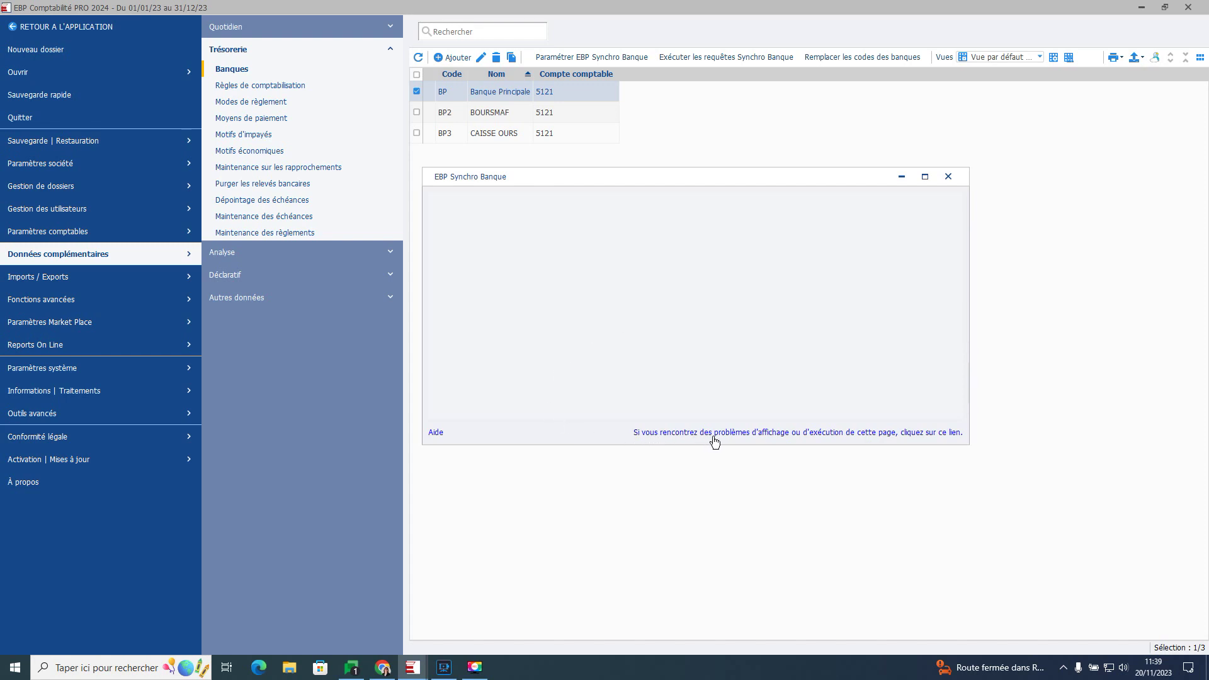
click(775, 433)
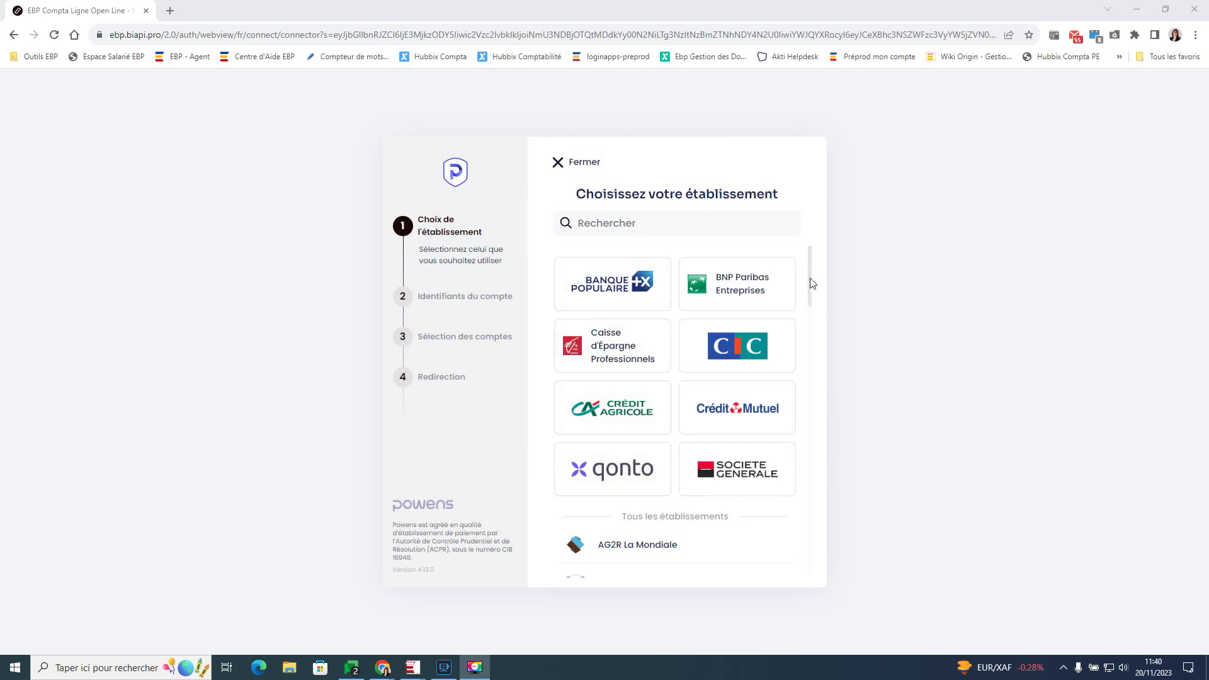
click(698, 292)
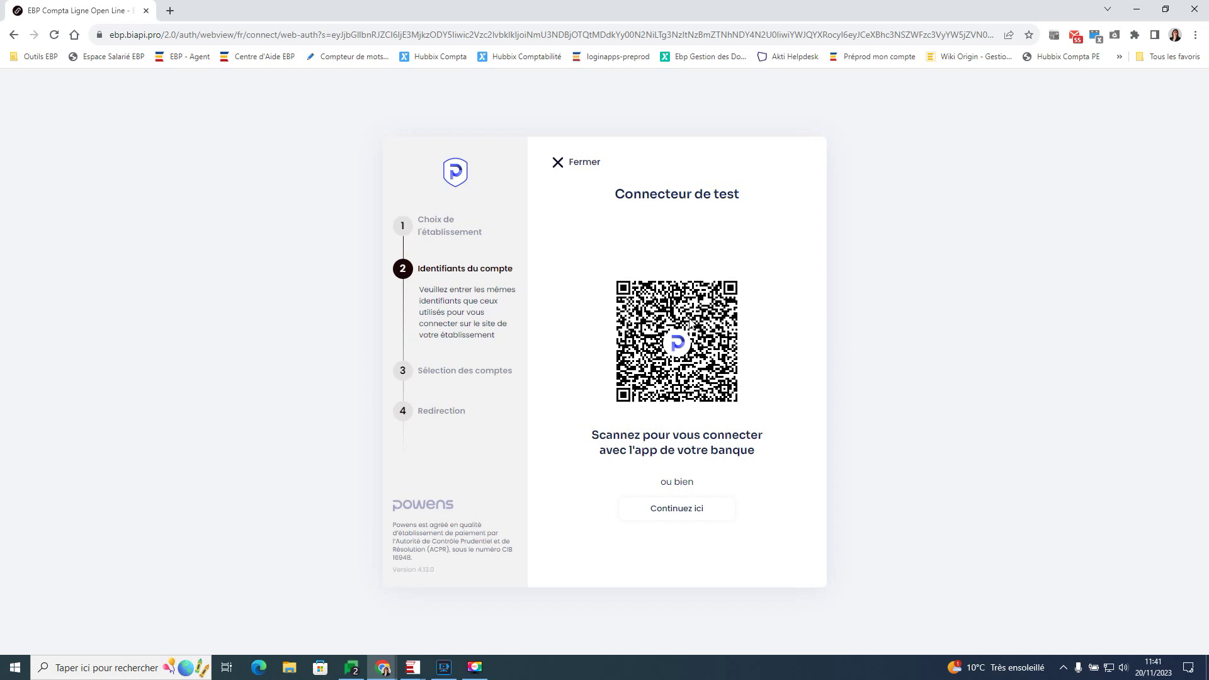
click(685, 515)
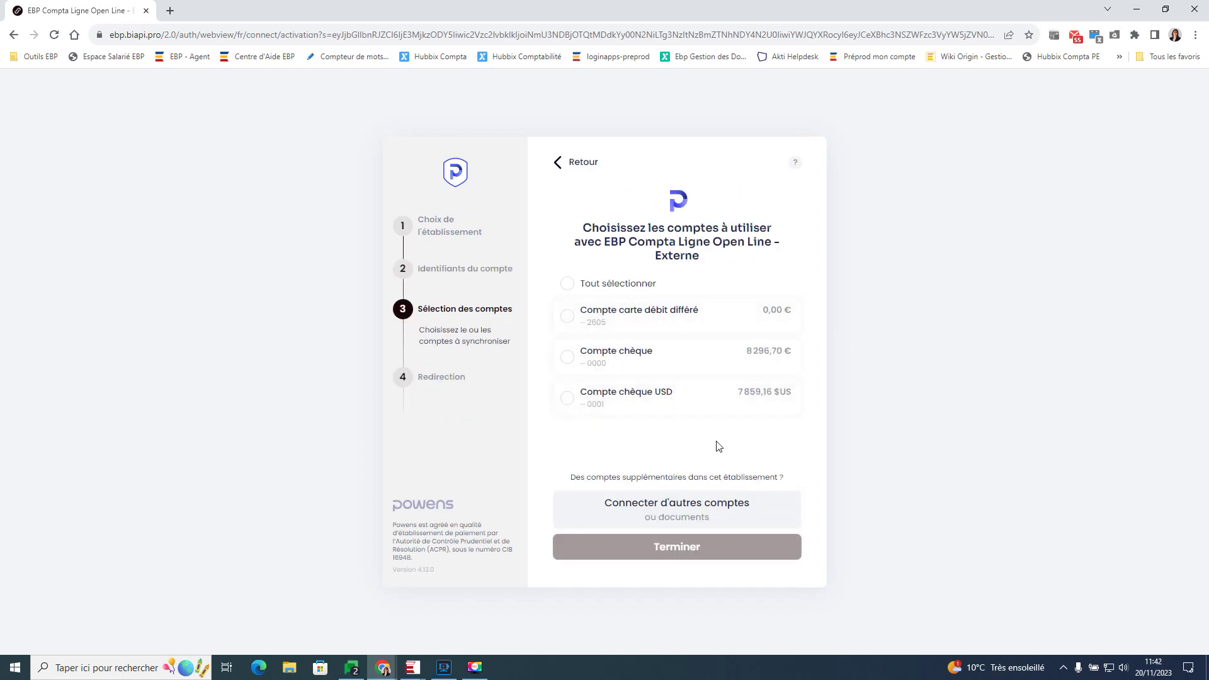
Choose Compte carte débit différé and Compte chèque for synchronisation, and finish the bank association without assigning any banks
click(573, 319)
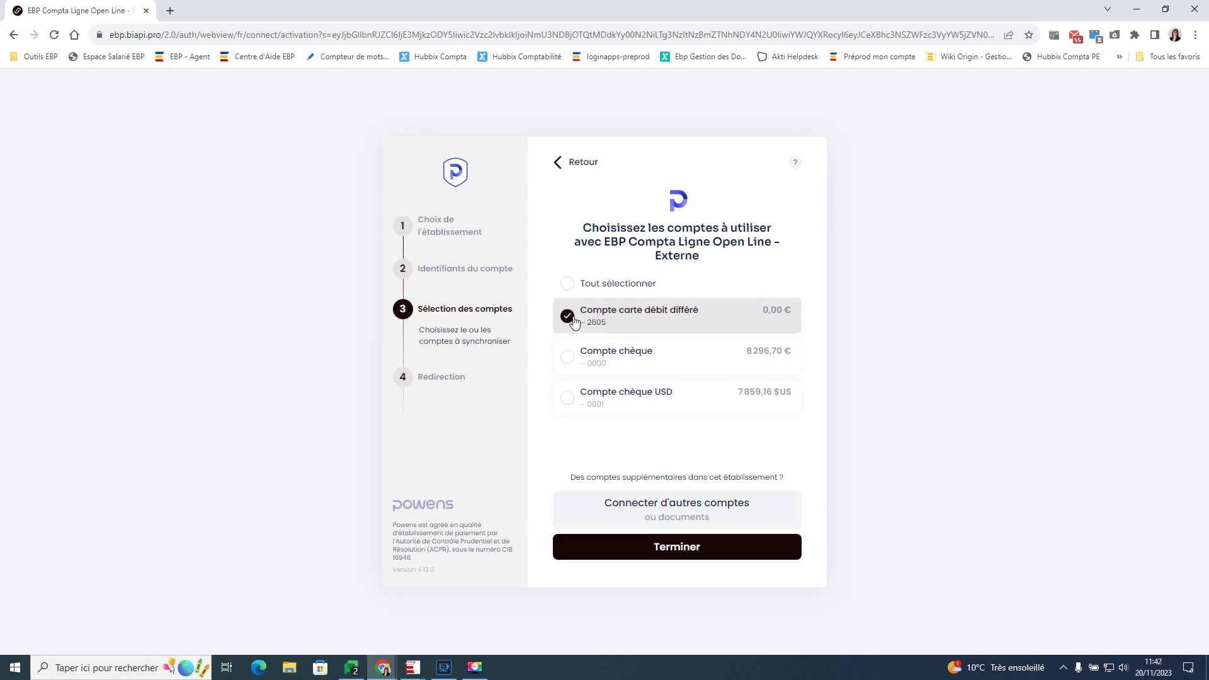
click(568, 357)
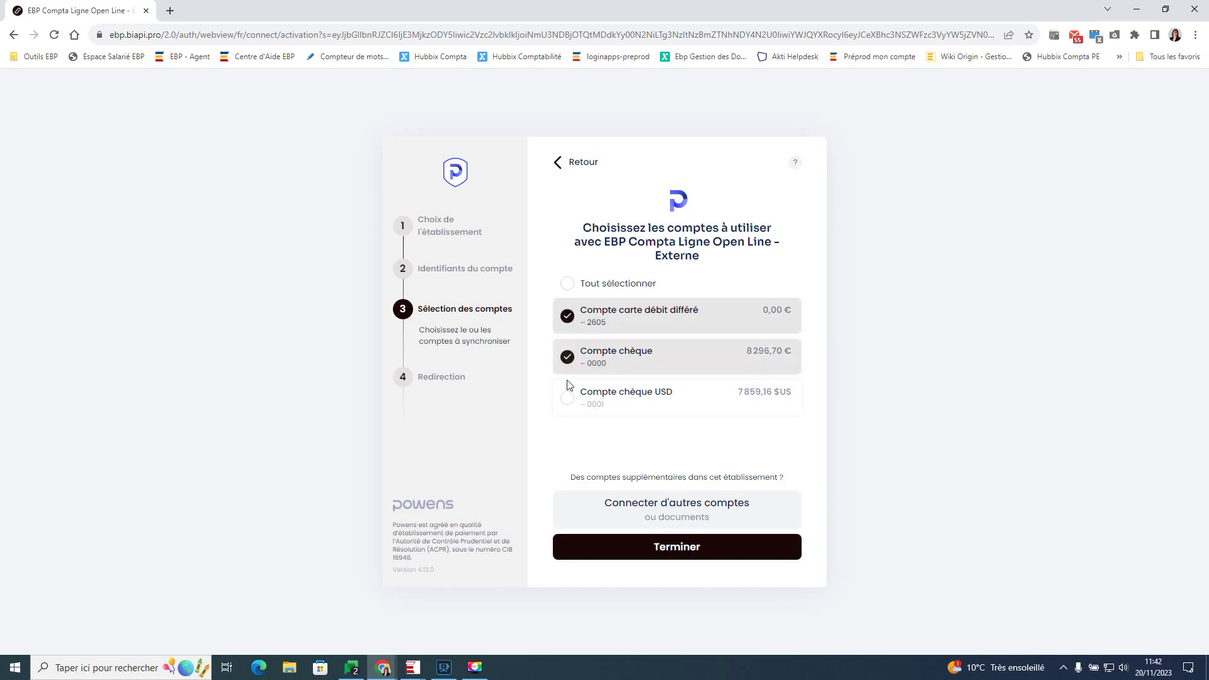
click(674, 547)
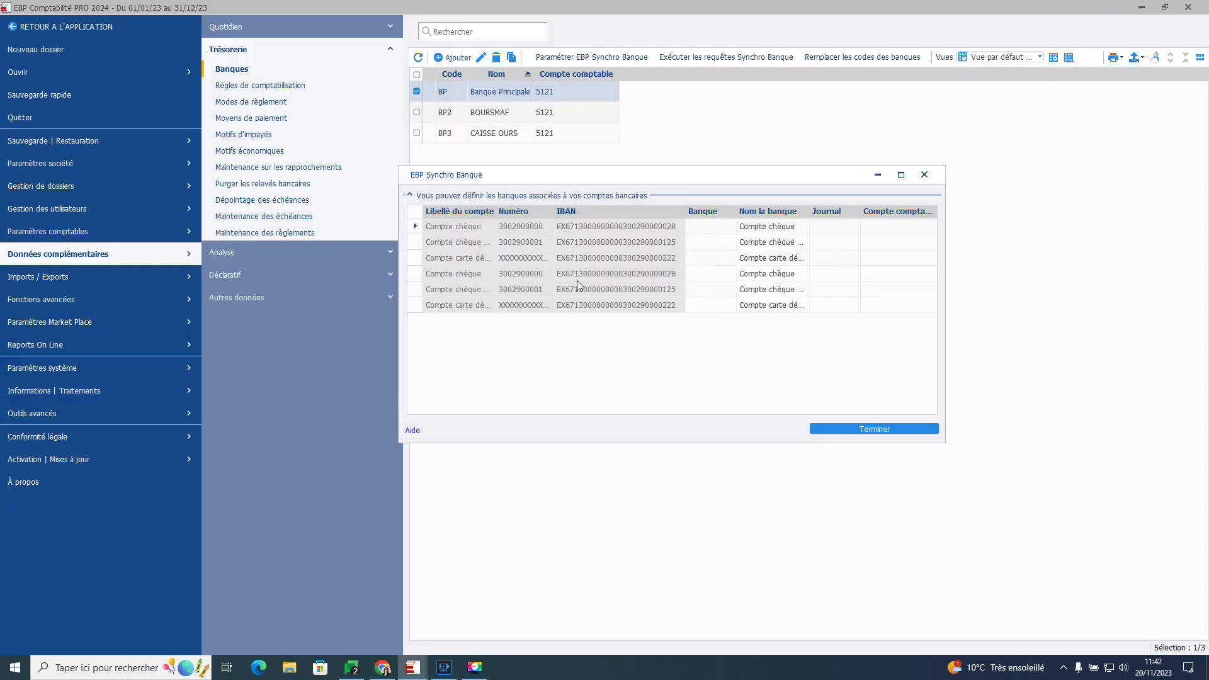
click(846, 430)
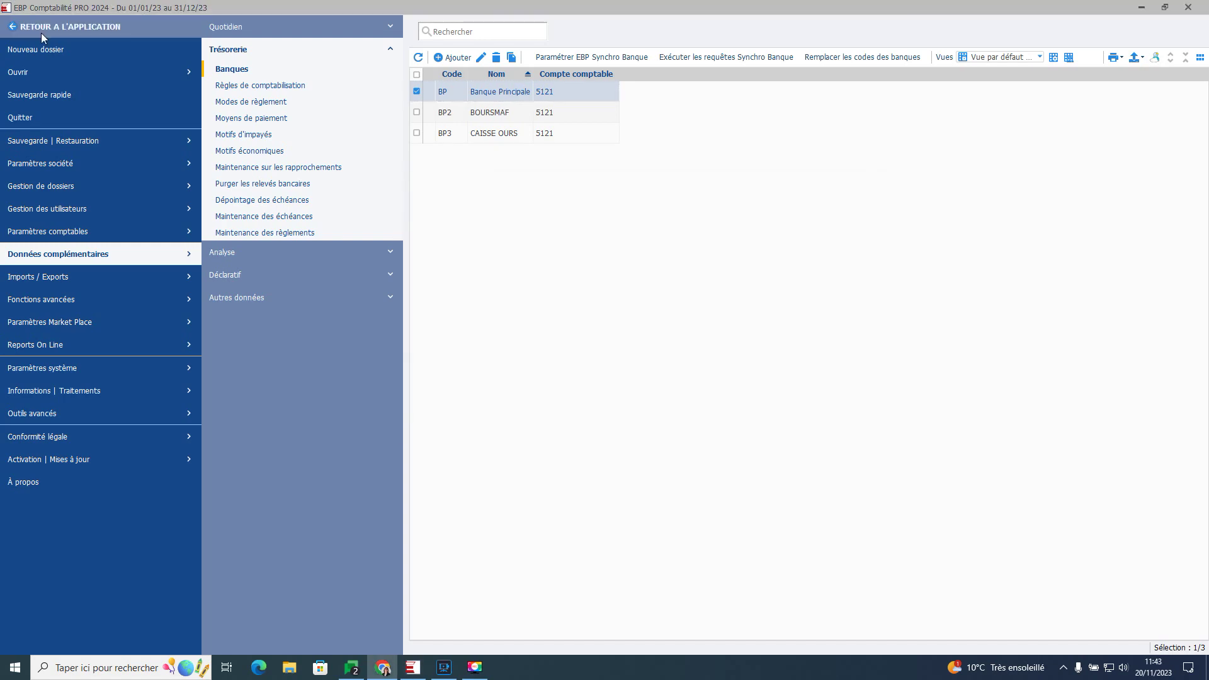
Return to the application and review the treasury bank statements list and the EBP Synchro Banque lines
click(40, 33)
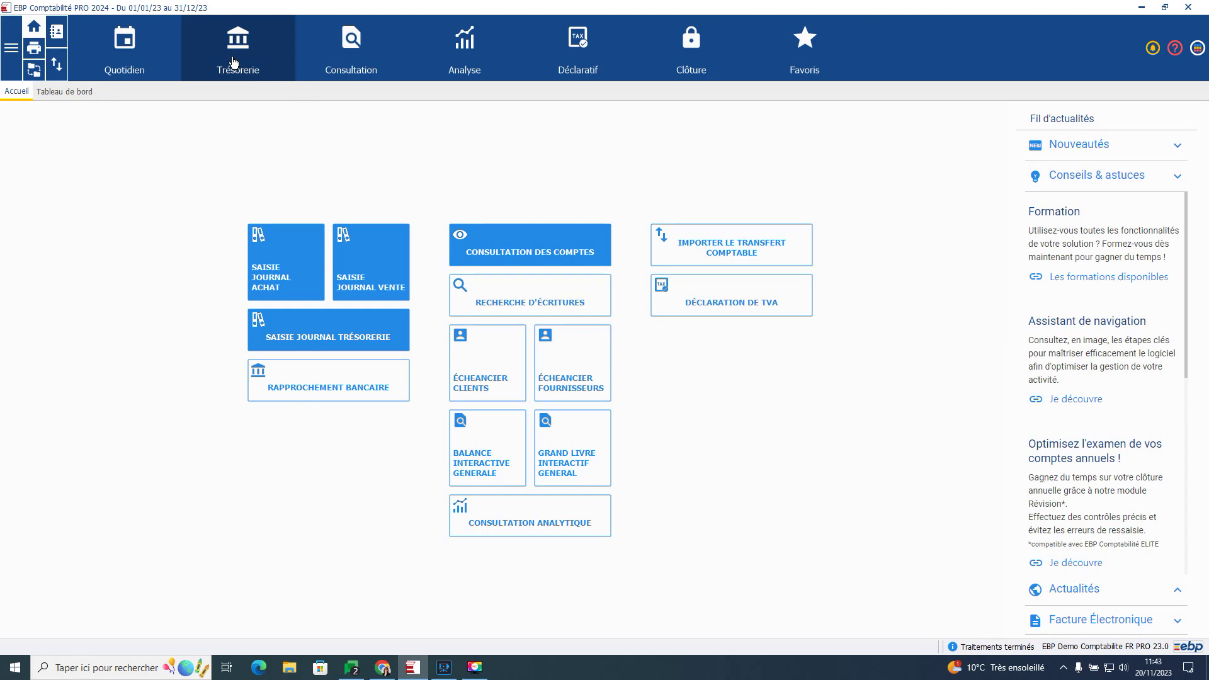
click(233, 62)
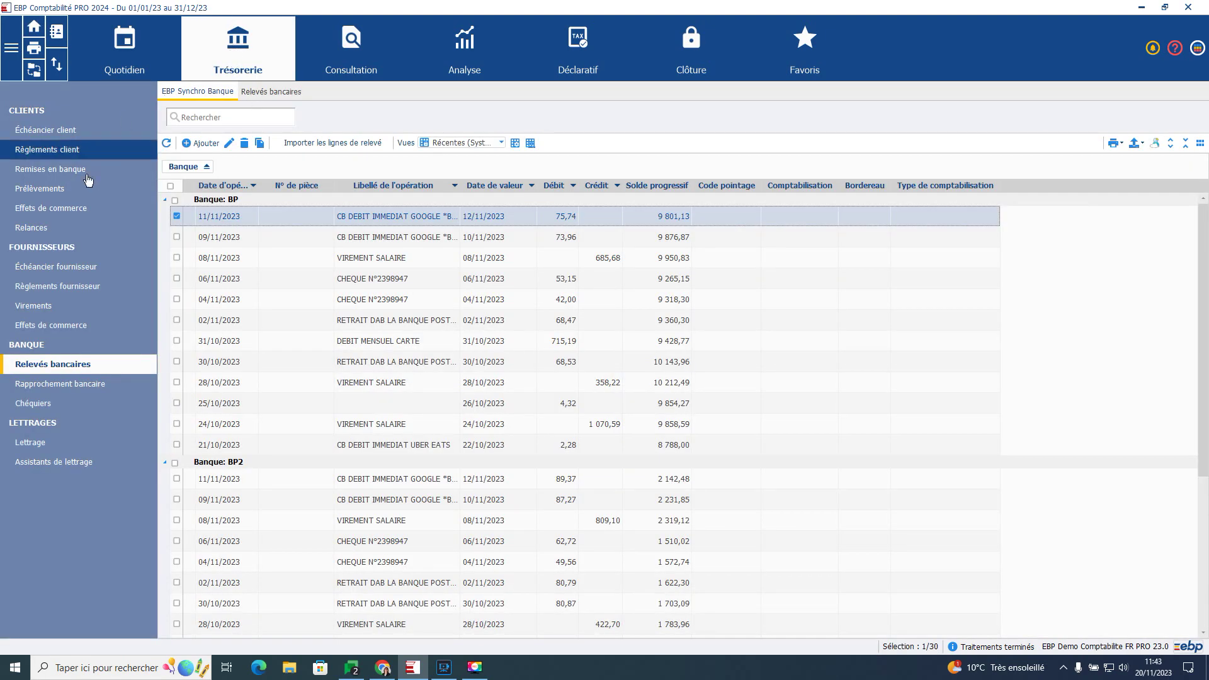
click(339, 145)
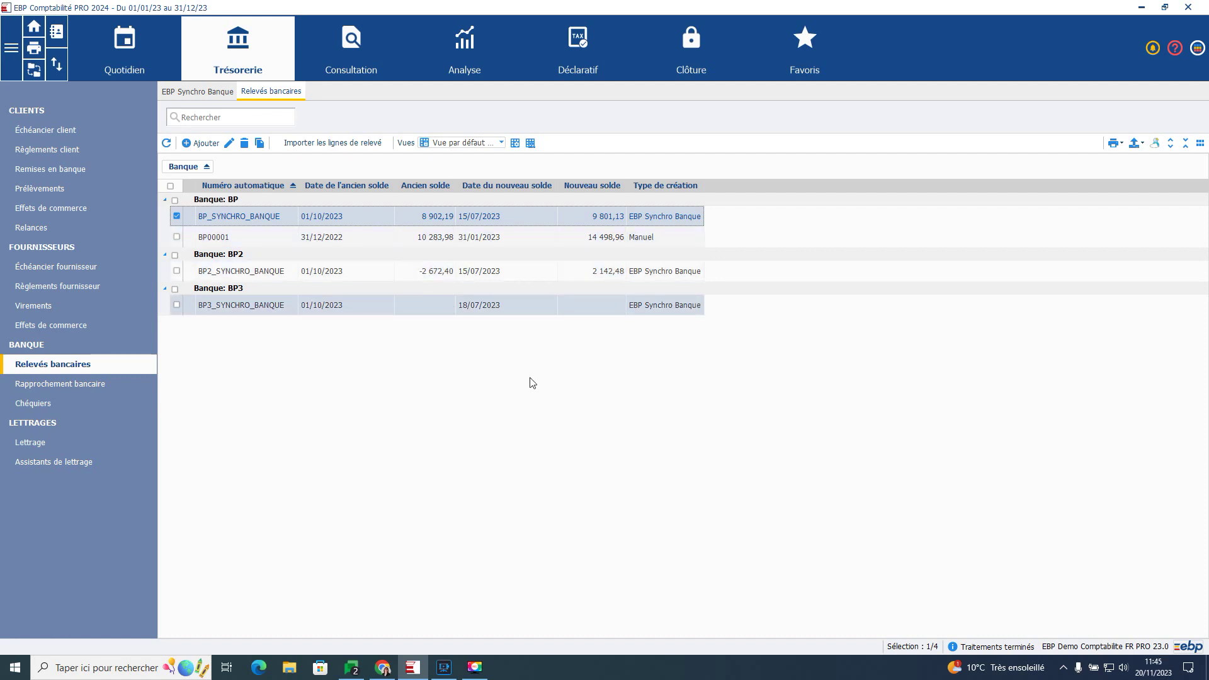
click(198, 91)
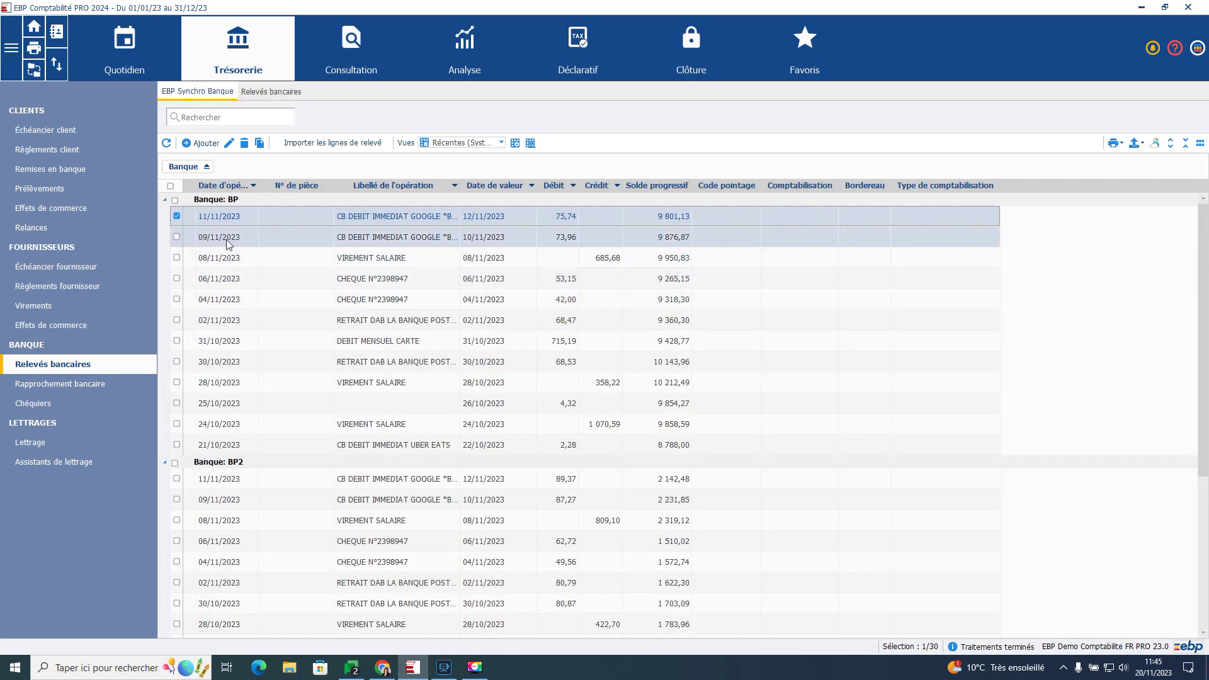
Open the BP bank's BP_SYNCHRO_BANQUE statement and start posting its 02/11/2023 cash withdrawal line
double_click(351, 217)
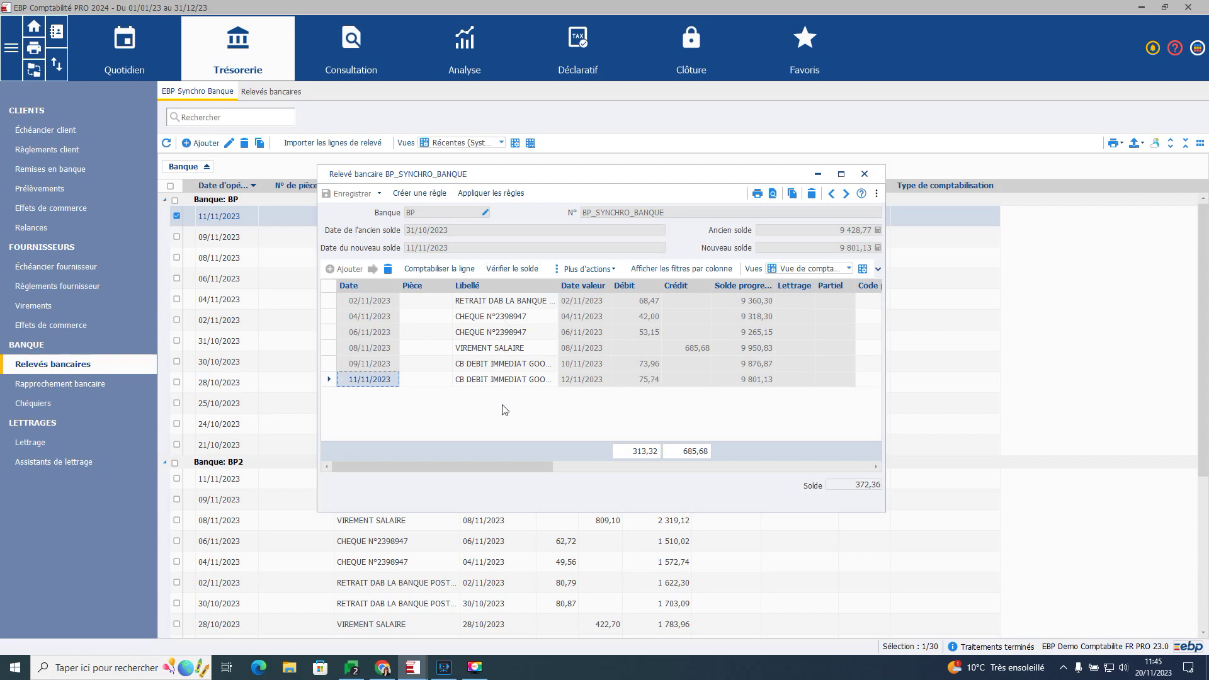
click(342, 305)
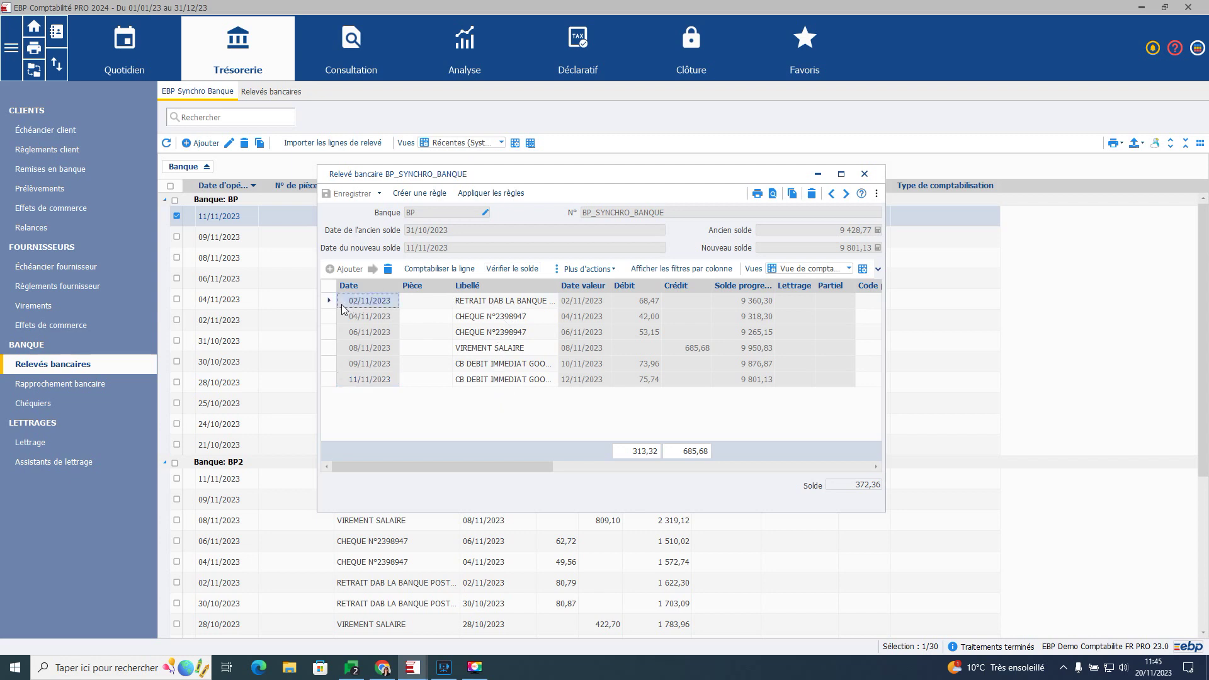
click(434, 270)
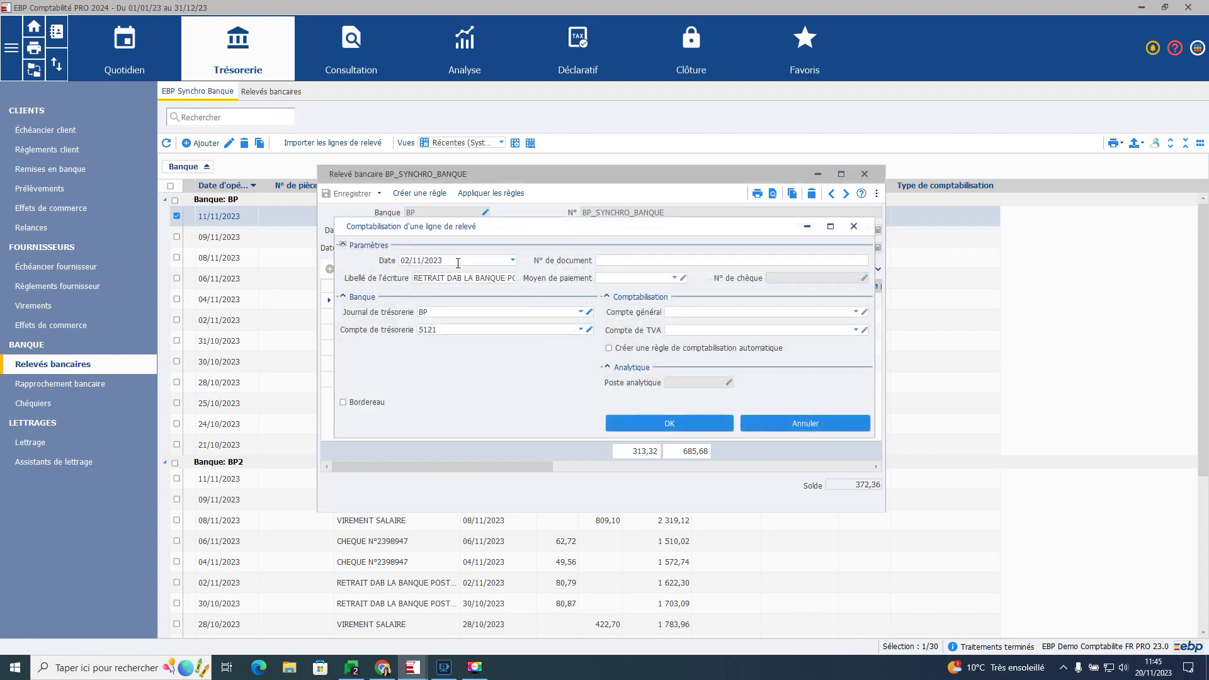